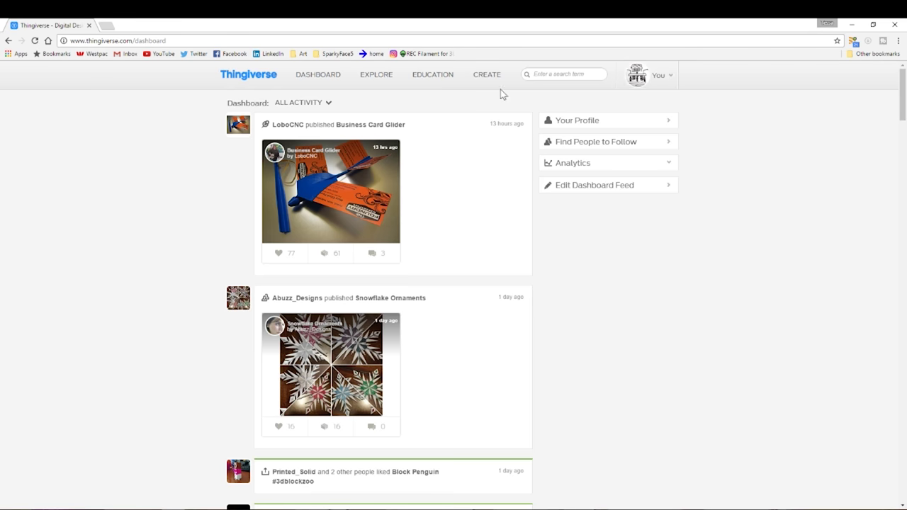
# Go from the designer's profile to the Gift Tags design and download all its files.
pyautogui.click(297, 300)
pyautogui.scroll(-2, 421, 244)
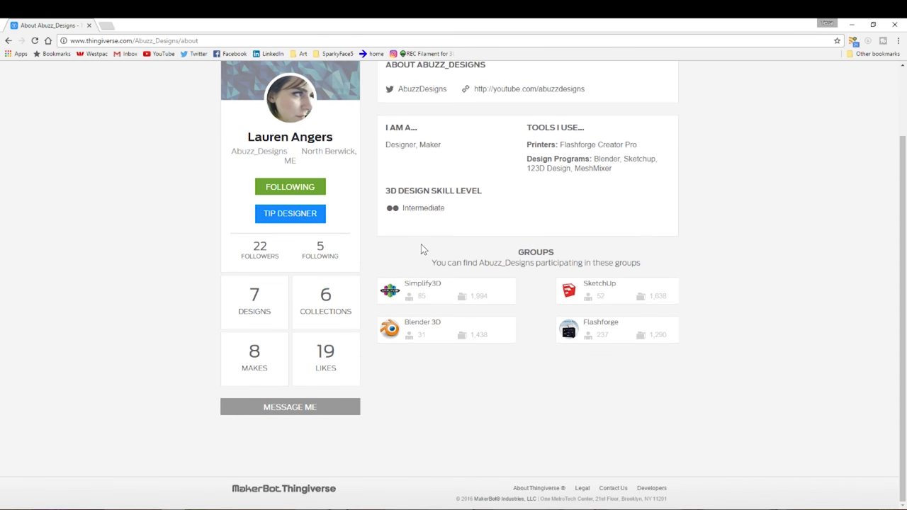
pyautogui.click(267, 305)
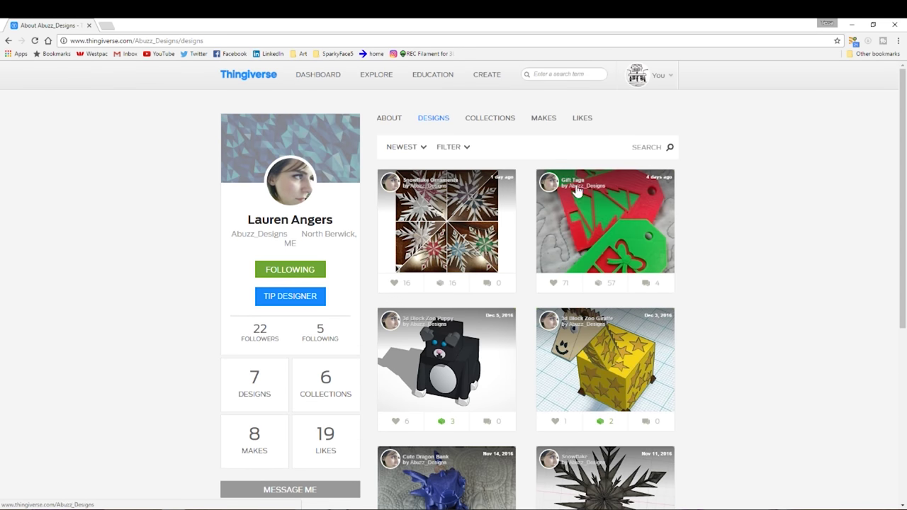
pyautogui.scroll(-1, 589, 166)
pyautogui.click(590, 167)
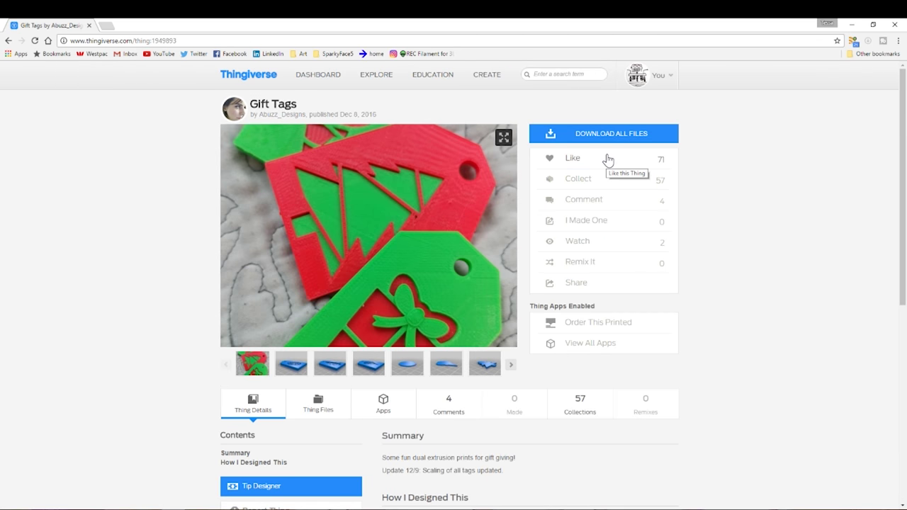
pyautogui.scroll(-3, 309, 399)
pyautogui.click(318, 225)
pyautogui.scroll(-2, 397, 296)
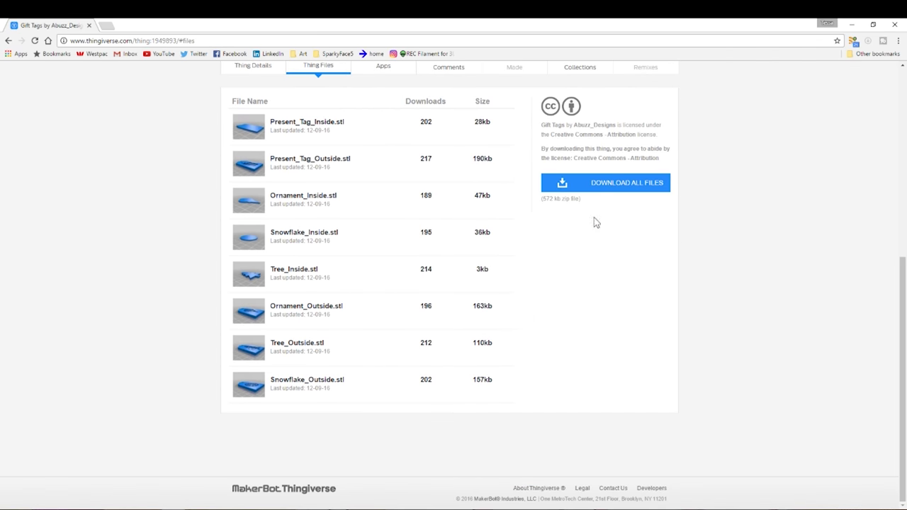
pyautogui.click(615, 183)
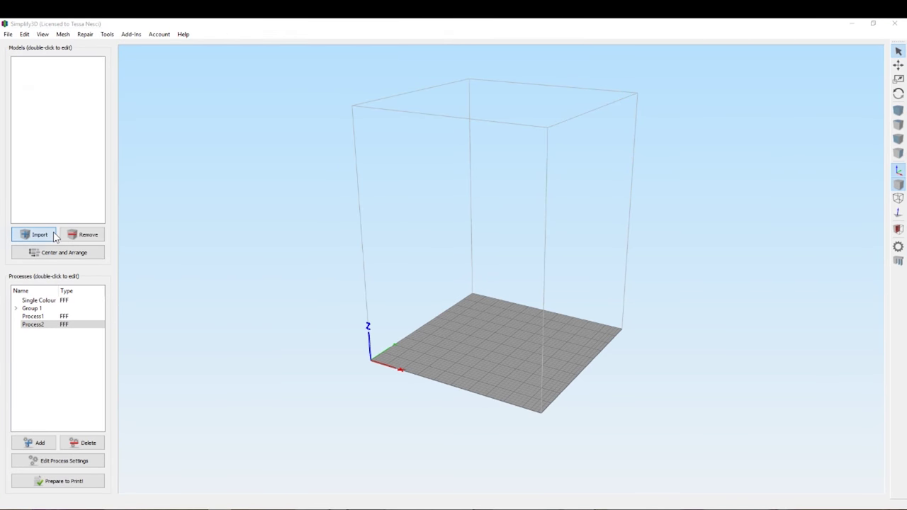
# Import all eight gift tag STL files from the downloaded Desktop folder.
pyautogui.click(57, 234)
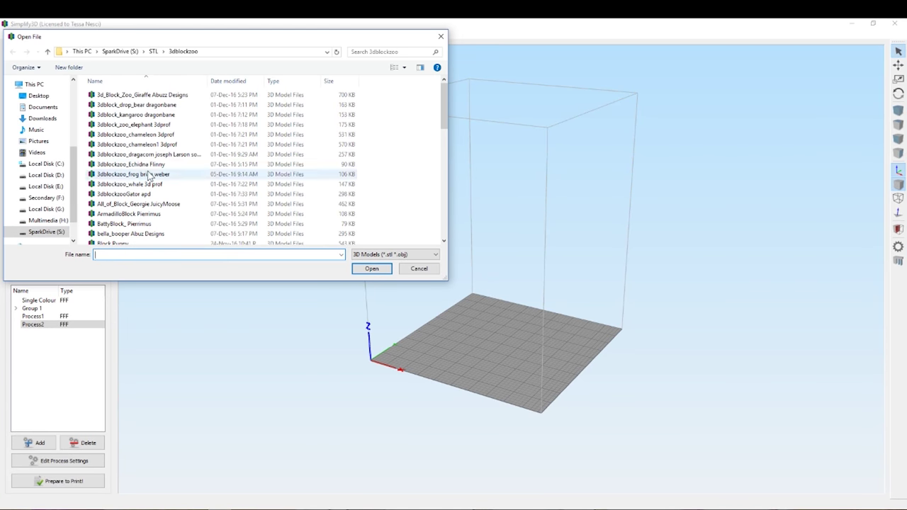
pyautogui.click(59, 95)
pyautogui.click(372, 268)
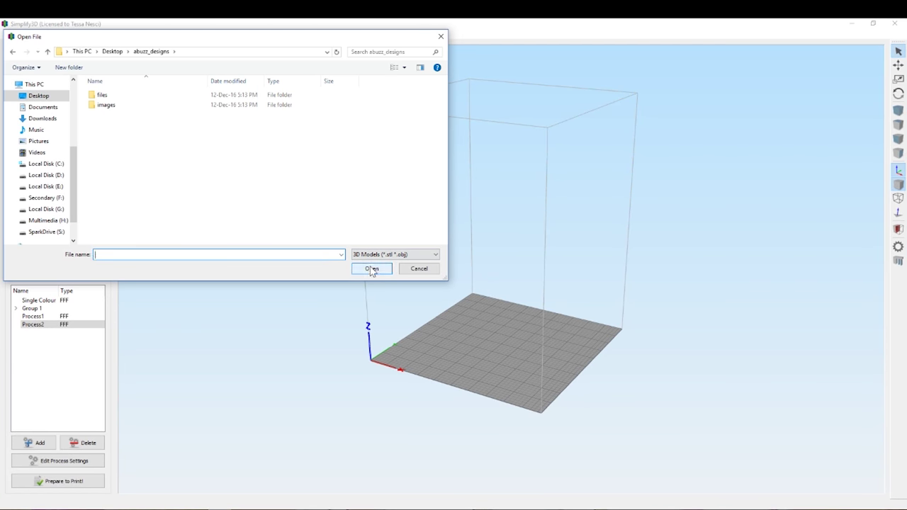
pyautogui.doubleClick(131, 95)
pyautogui.hotkey('ctrl', 'a')
pyautogui.click(372, 269)
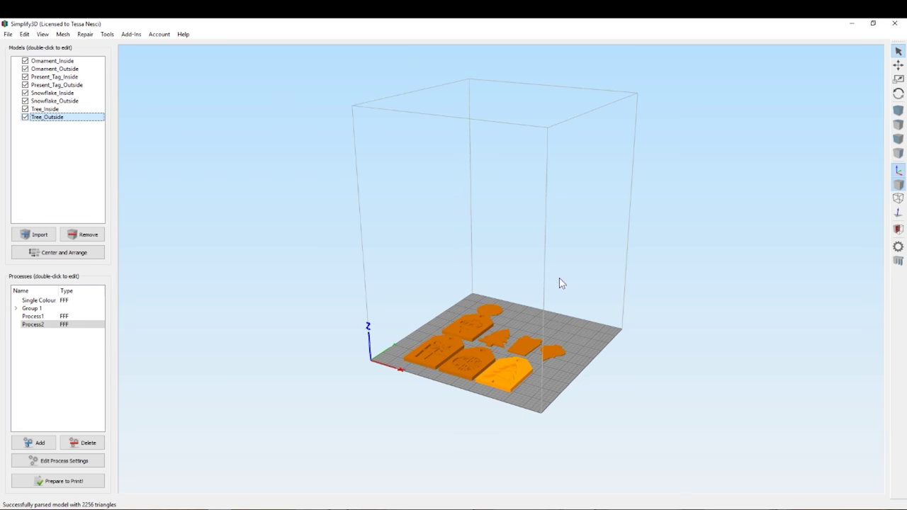
# Remove the two ornament models, centre and arrange the rest, and reposition the round, tree and present inlays.
pyautogui.keyDown('shift'); pyautogui.click(35, 69); pyautogui.keyUp('shift')
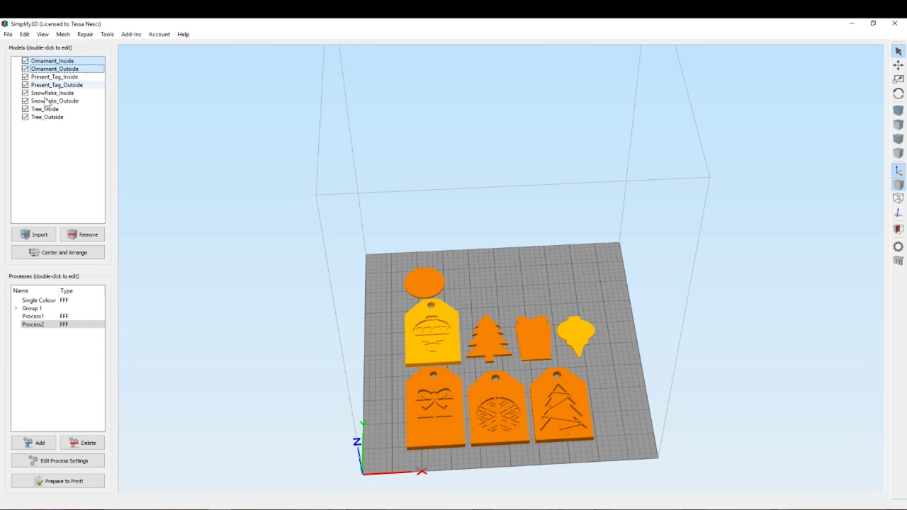
pyautogui.click(82, 234)
pyautogui.click(91, 253)
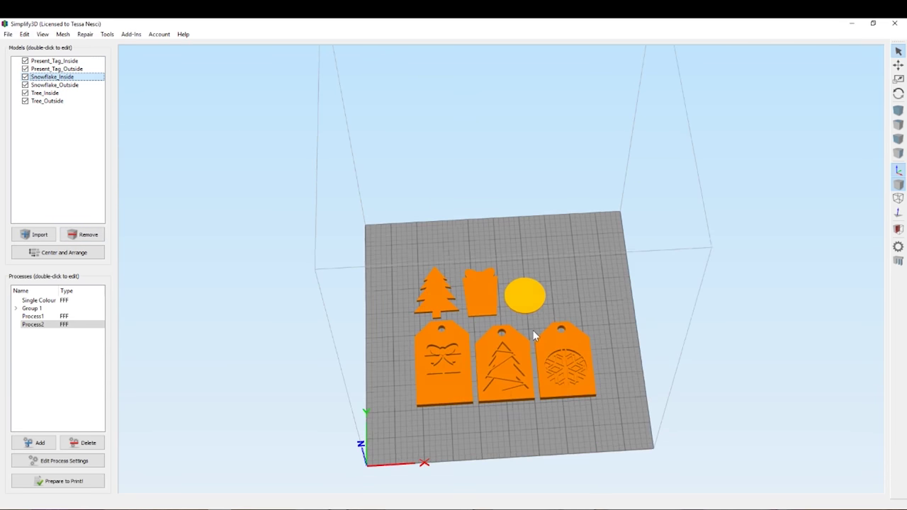
pyautogui.click(898, 64)
pyautogui.moveTo(524, 294); pyautogui.dragTo(567, 293)
pyautogui.moveTo(435, 292); pyautogui.dragTo(529, 301)
pyautogui.moveTo(479, 295); pyautogui.dragTo(448, 291)
pyautogui.click(506, 300)
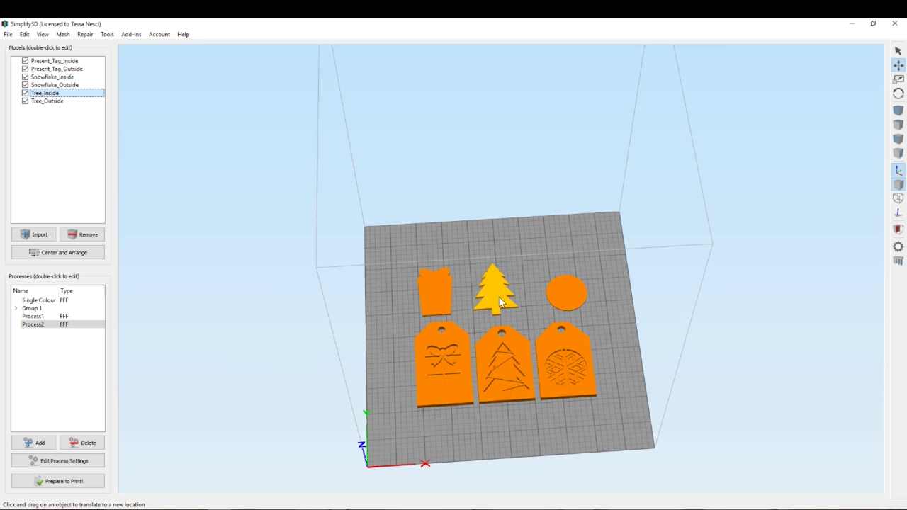
pyautogui.click(560, 289)
pyautogui.moveTo(609, 453); pyautogui.dragTo(606, 382)
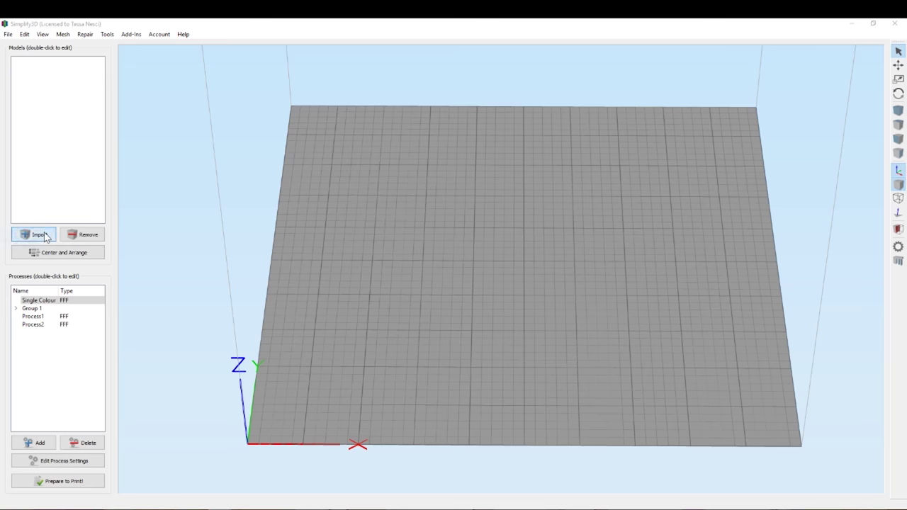
# Import only the Tree_Inside and Tree_Outside models.
pyautogui.click(36, 176)
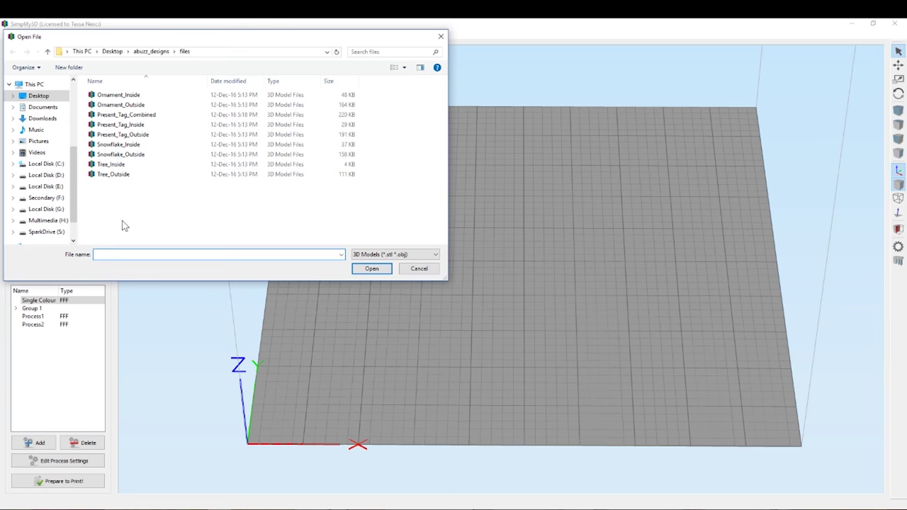
pyautogui.click(161, 172)
pyautogui.keyDown('ctrl'); pyautogui.click(162, 175); pyautogui.keyUp('ctrl')
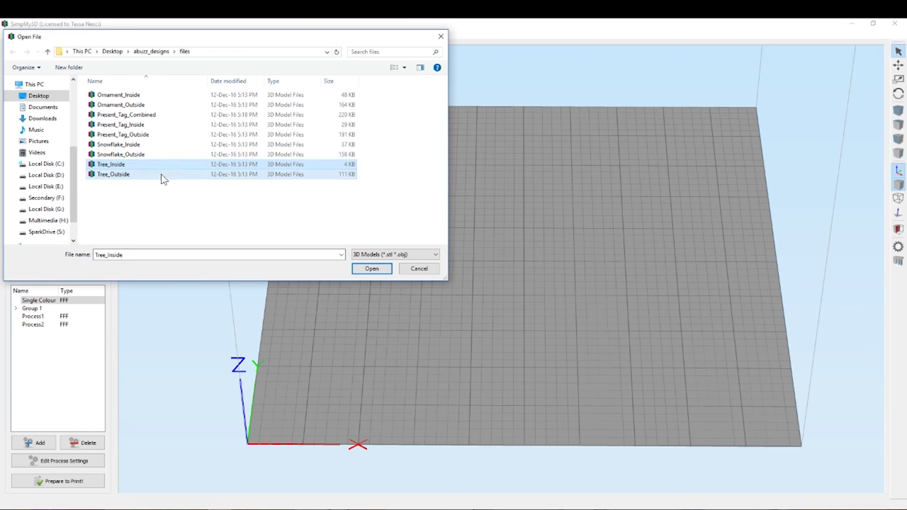
pyautogui.click(372, 270)
# Select both tree models and use Edit > Center and Arrange so the inlay sits in the tag.
pyautogui.moveTo(401, 260); pyautogui.dragTo(262, 168)
pyautogui.hotkey('ctrl', 'a')
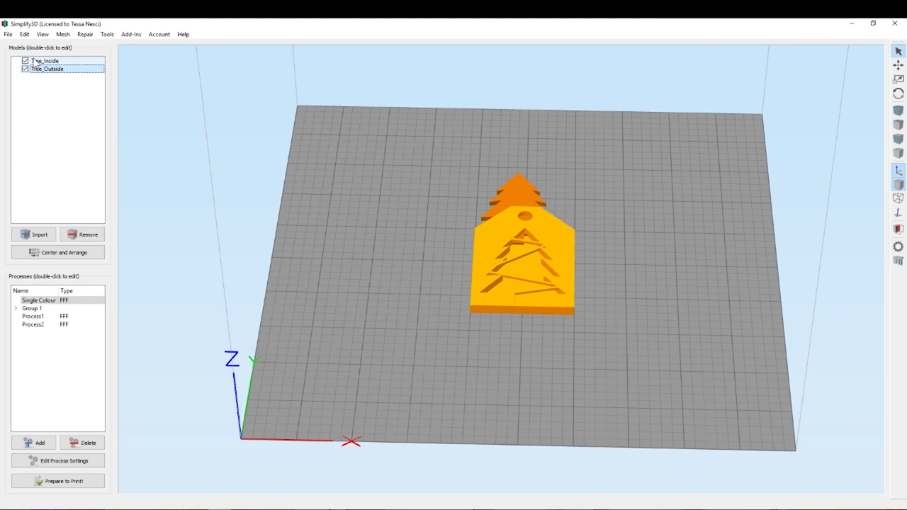
pyautogui.click(24, 34)
pyautogui.click(50, 174)
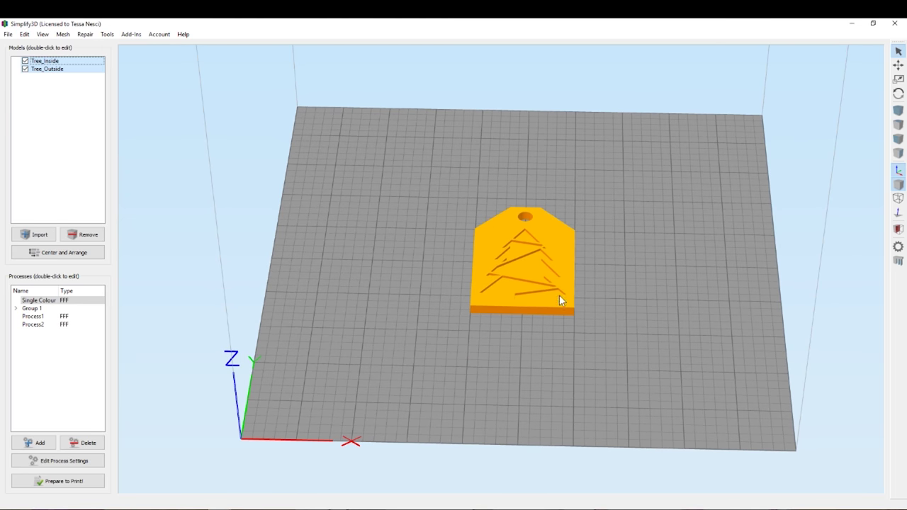
# Select the Tree_Outside tag and pick the Colour1 process under Group 1.
pyautogui.click(550, 238)
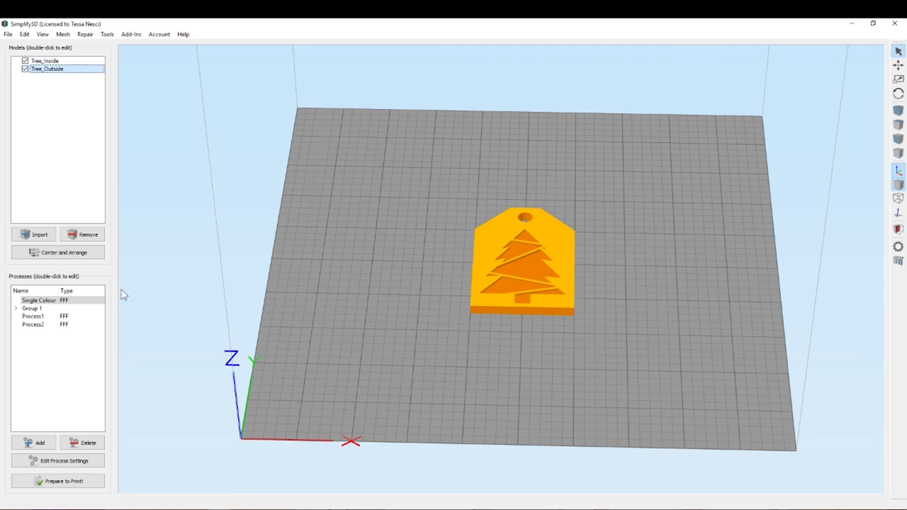
pyautogui.click(16, 308)
pyautogui.click(41, 316)
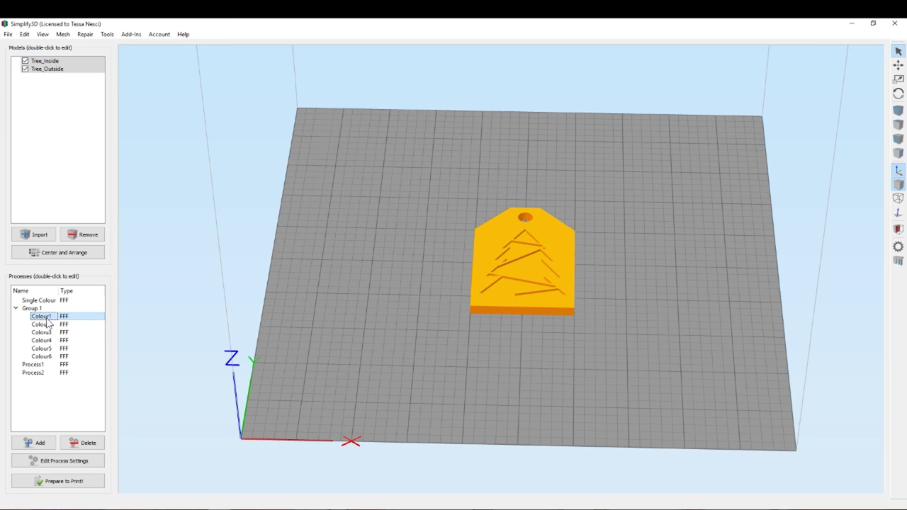
# Assign Tree_Outside as the model for the Colour1 process and save.
pyautogui.doubleClick(44, 317)
pyautogui.click(588, 378)
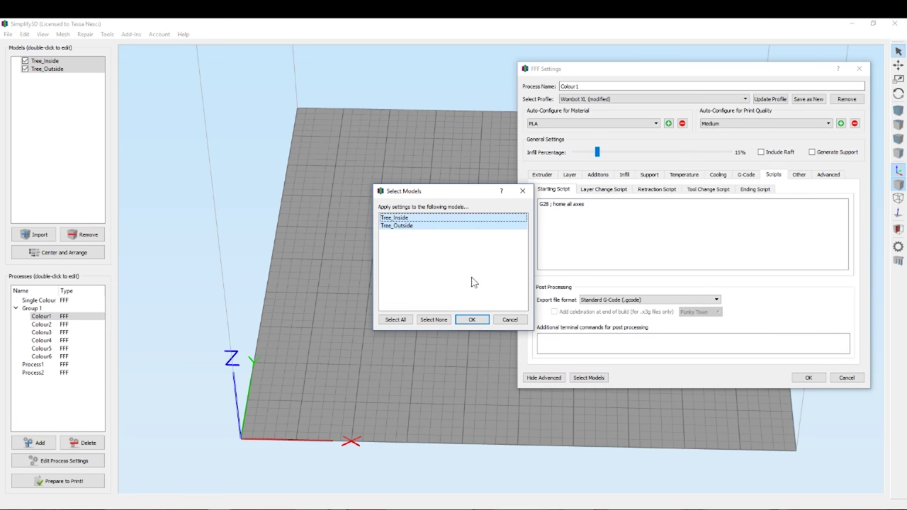
pyautogui.click(434, 320)
pyautogui.click(420, 225)
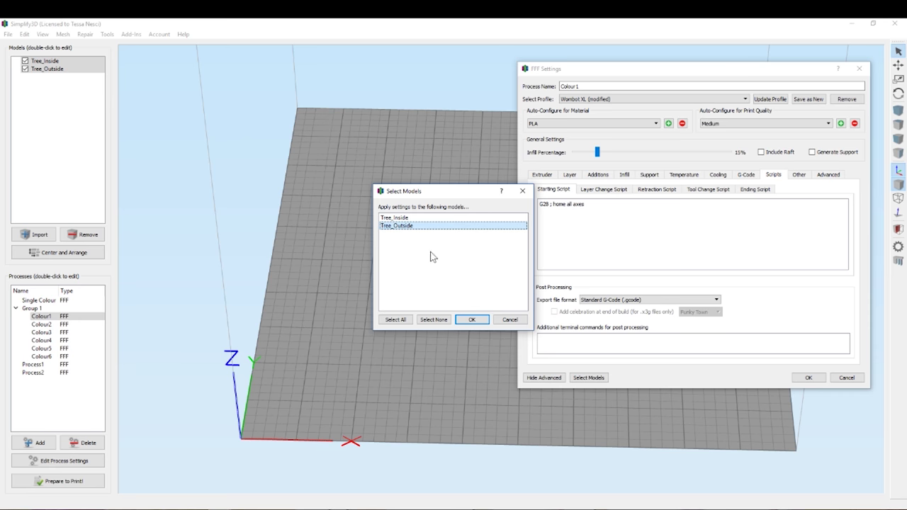
pyautogui.click(471, 319)
pyautogui.click(808, 378)
# Assign Tree_Inside to the Colour2 process, save, and reopen Colour1's settings.
pyautogui.doubleClick(41, 324)
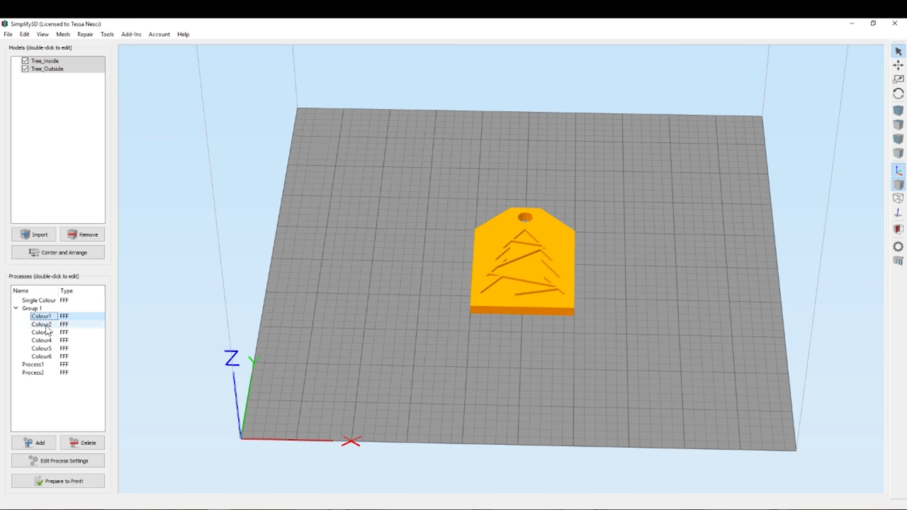
pyautogui.click(580, 377)
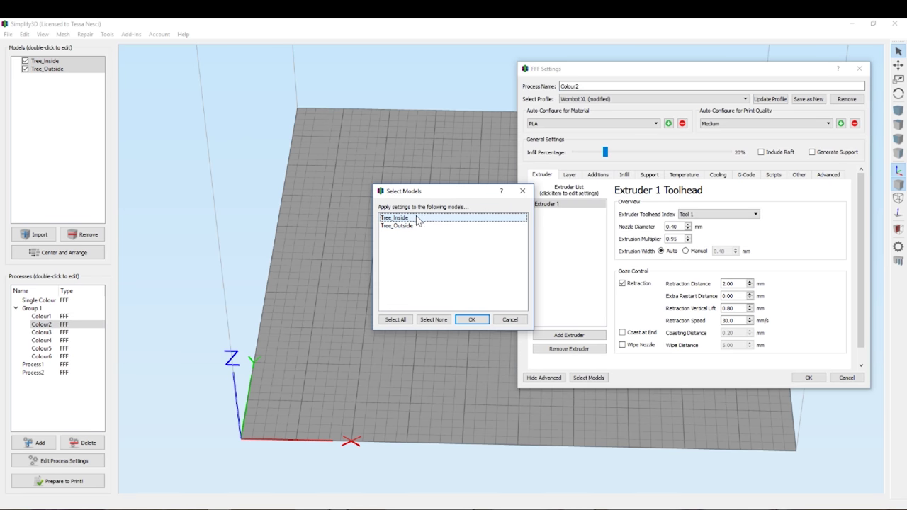
pyautogui.click(418, 217)
pyautogui.click(471, 320)
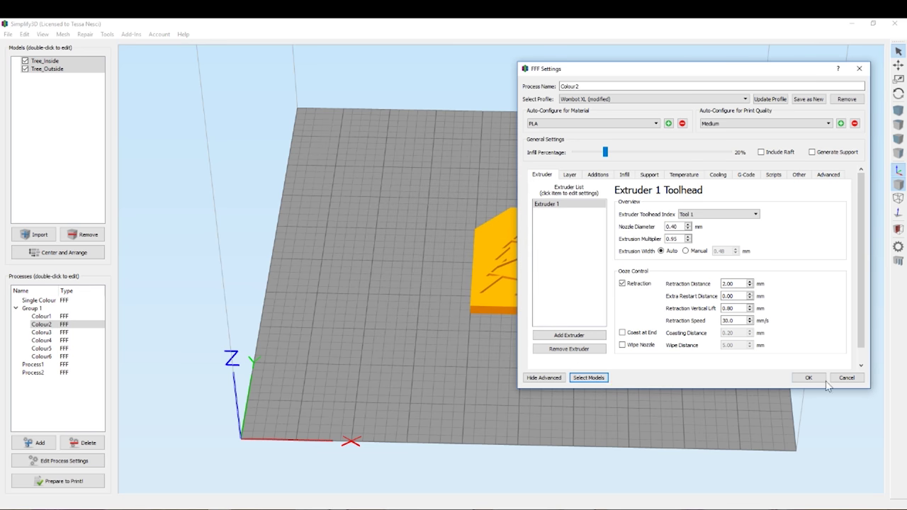
pyautogui.click(808, 377)
pyautogui.doubleClick(41, 316)
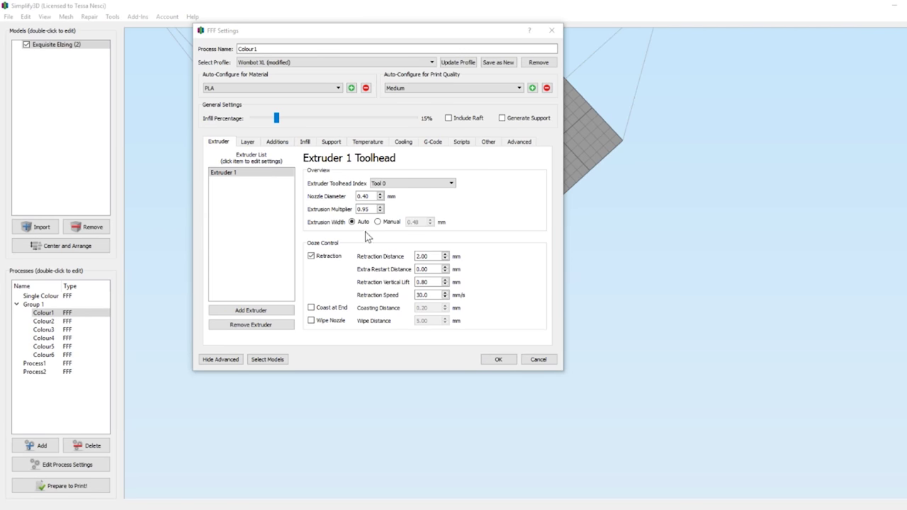
# Keep Colour1 on extruder Tool 0 and bring up its G-Code tool change script.
pyautogui.click(451, 185)
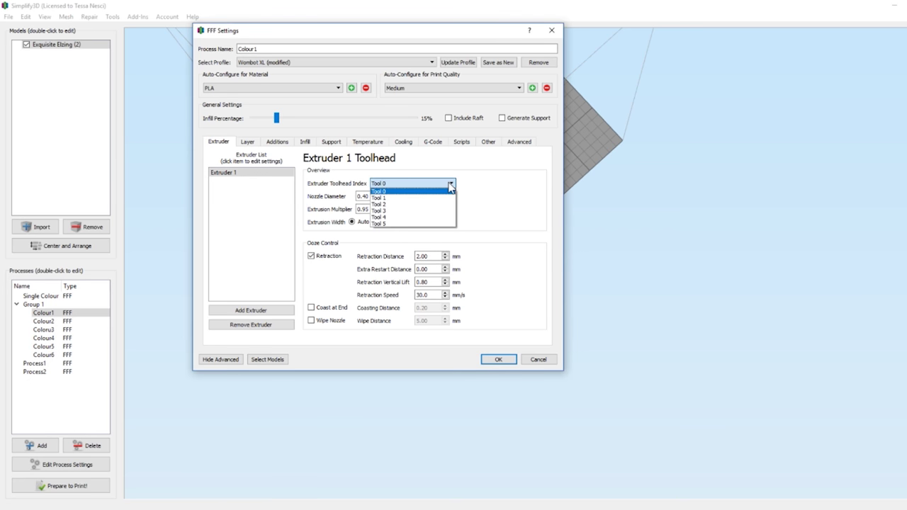
pyautogui.click(451, 185)
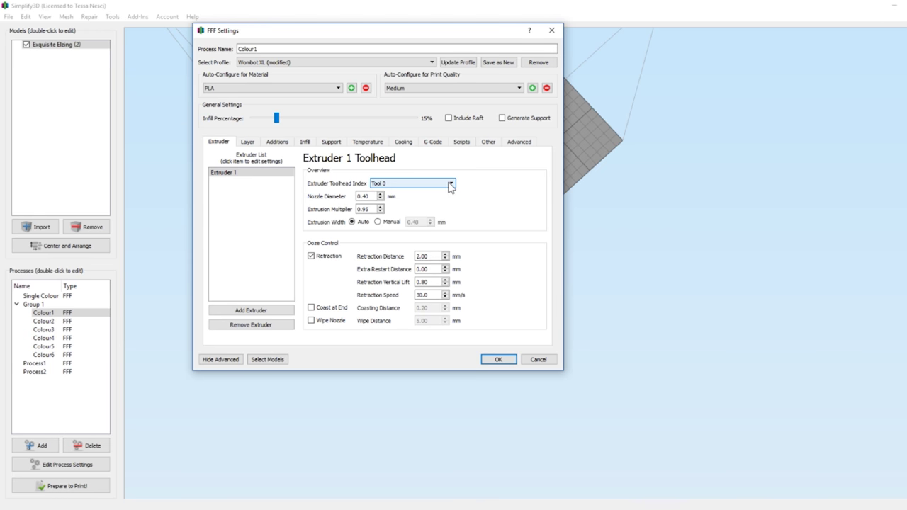
pyautogui.click(434, 144)
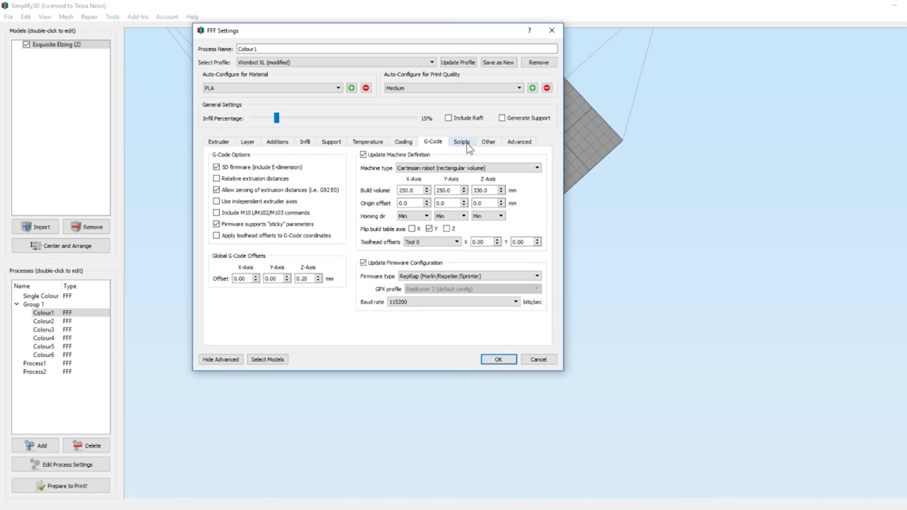
pyautogui.click(466, 145)
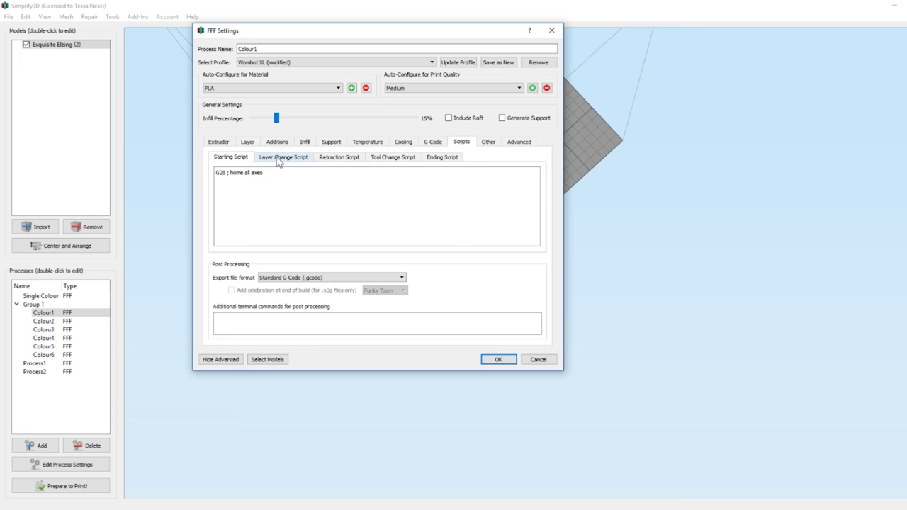
pyautogui.click(399, 157)
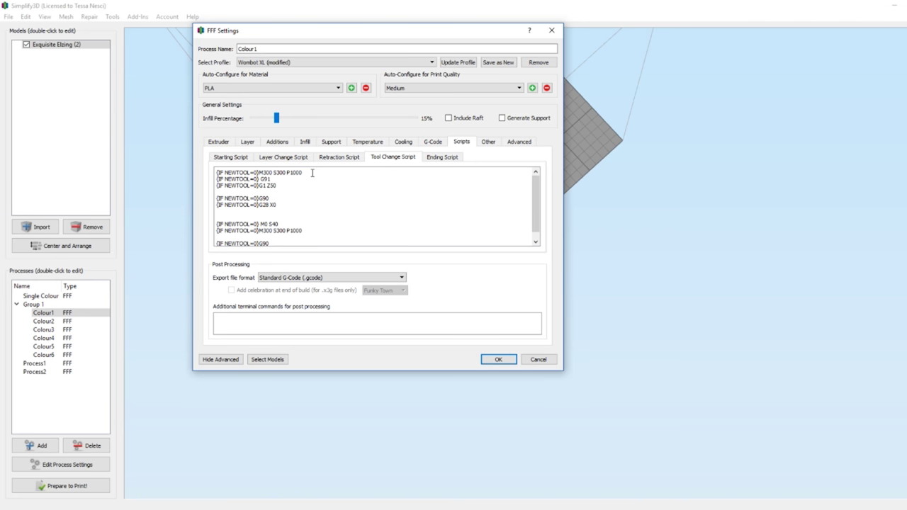
# Move to Colour1's Advanced settings, showing tool change retraction of 12.00 mm at 50.0 mm/s.
pyautogui.click(514, 143)
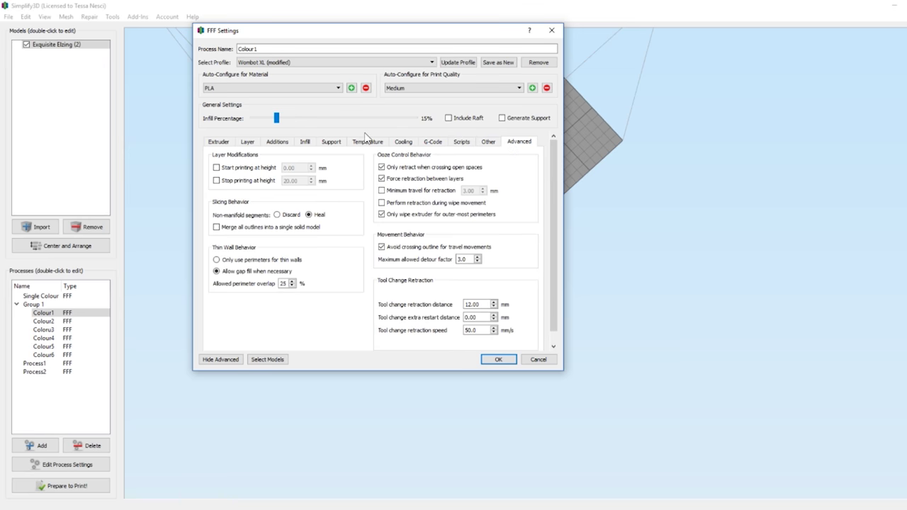
# Check Colour1's Retraction Vertical Lift on the Extruder tab, leaving it at 0.80.
pyautogui.click(218, 142)
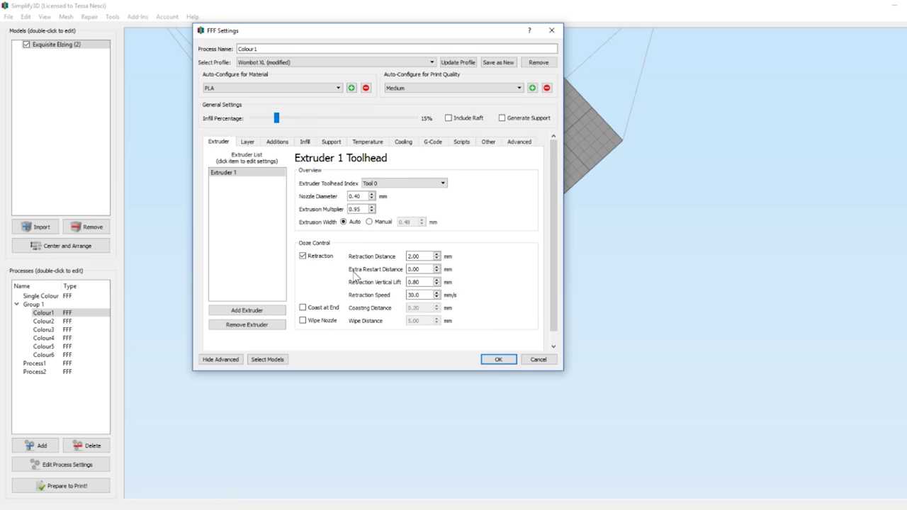
pyautogui.moveTo(428, 282); pyautogui.dragTo(409, 282)
pyautogui.click(422, 282)
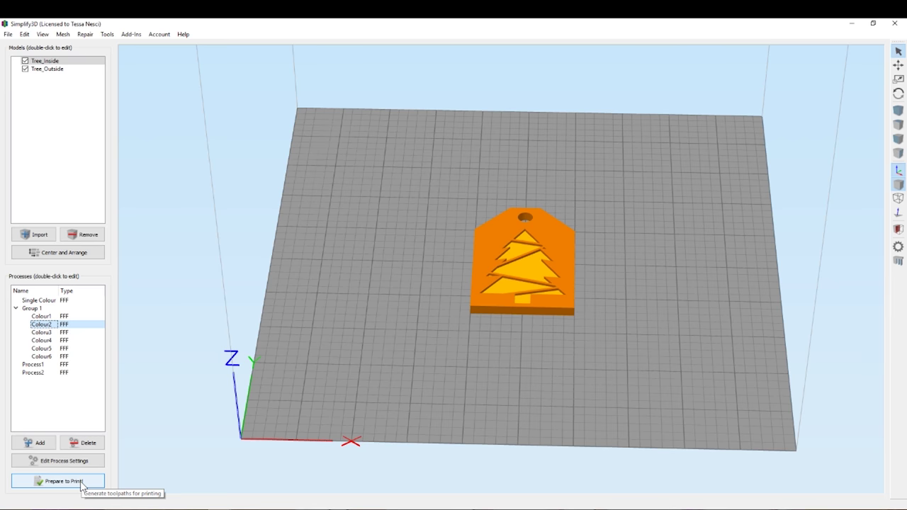
# Prepare to print Colour1 and Colour2 sequentially with max height clearance set to 0.
pyautogui.click(82, 483)
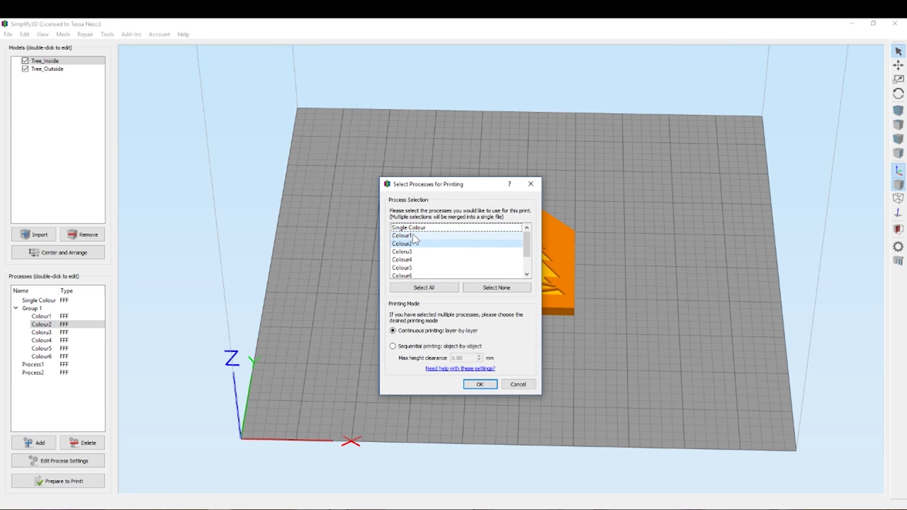
pyautogui.click(415, 237)
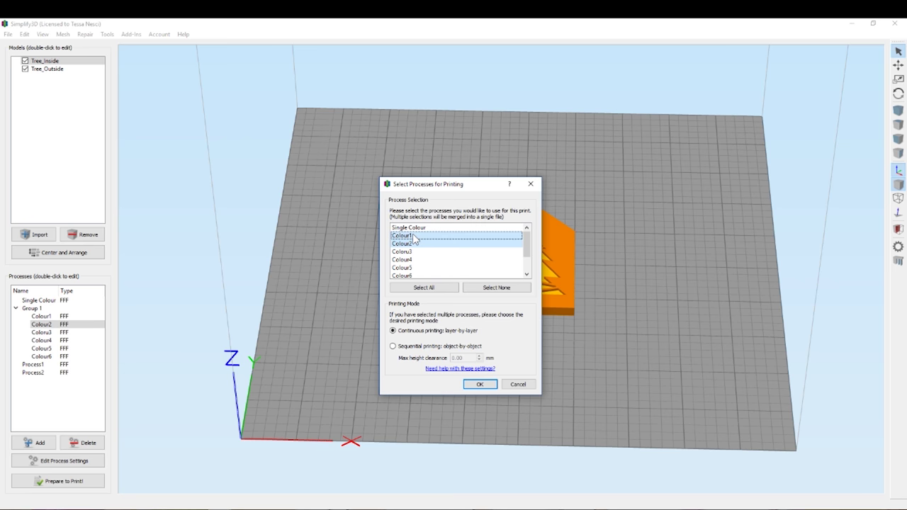
pyautogui.click(393, 346)
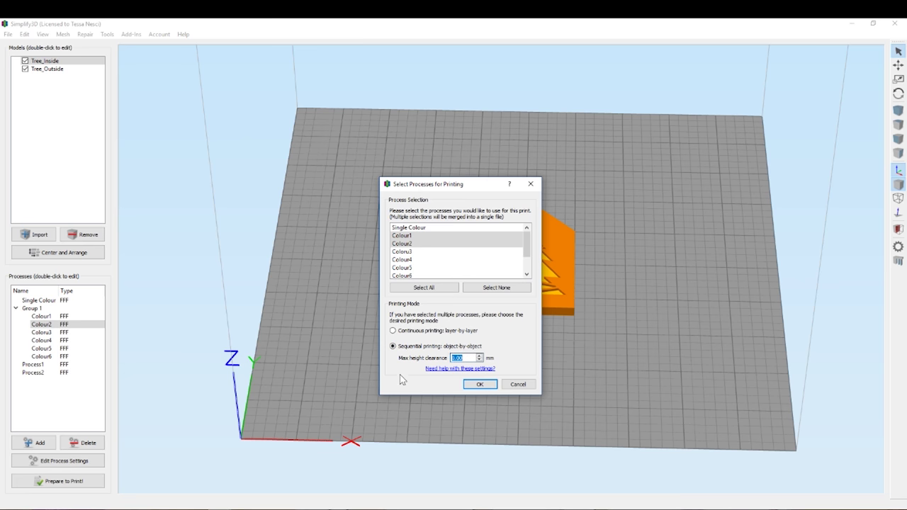
pyautogui.write('0.8')
# Slice, then scrub the preview to show the blue Tool 0 tag with the green Tool 1 tree on top.
pyautogui.click(480, 385)
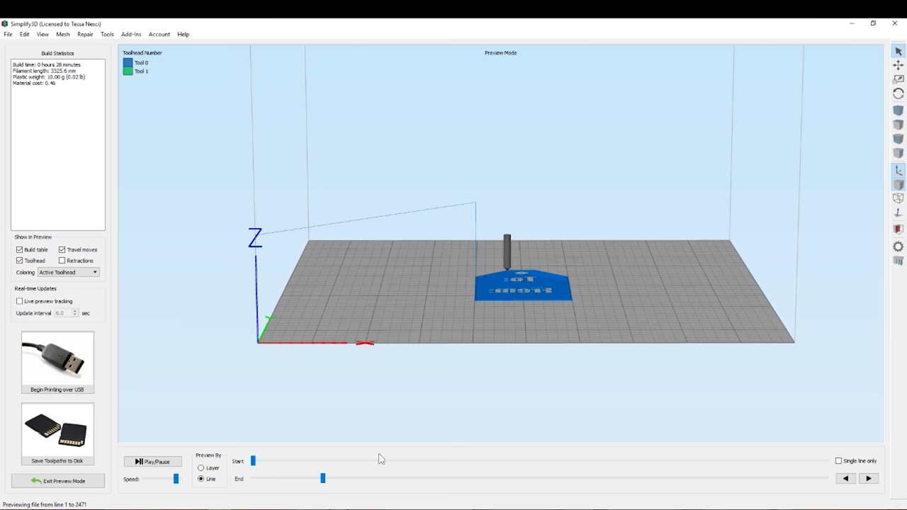
pyautogui.moveTo(322, 479); pyautogui.dragTo(731, 443)
pyautogui.moveTo(827, 479); pyautogui.dragTo(768, 480)
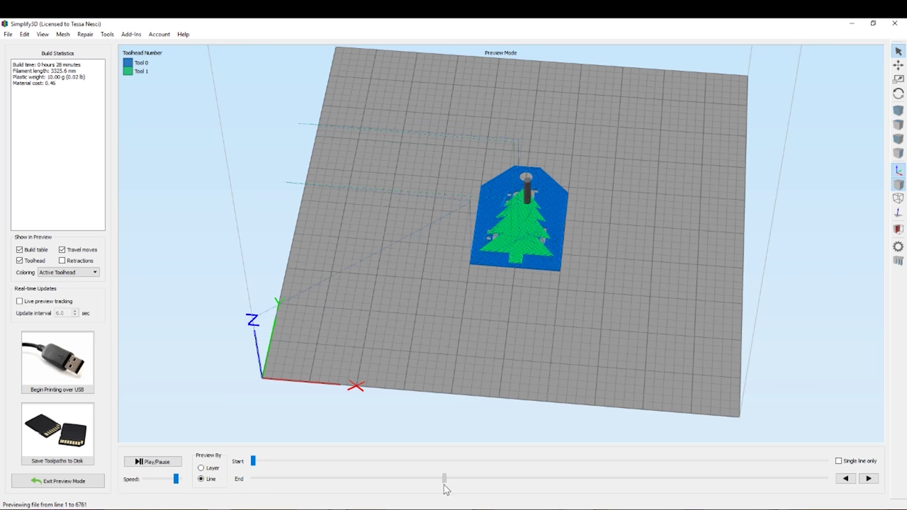
pyautogui.moveTo(444, 485); pyautogui.dragTo(567, 448)
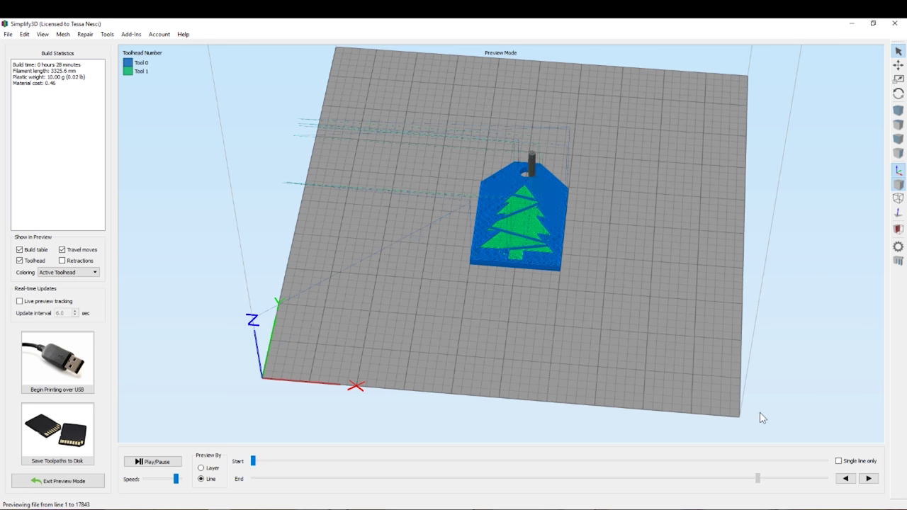
pyautogui.moveTo(762, 418); pyautogui.dragTo(652, 433)
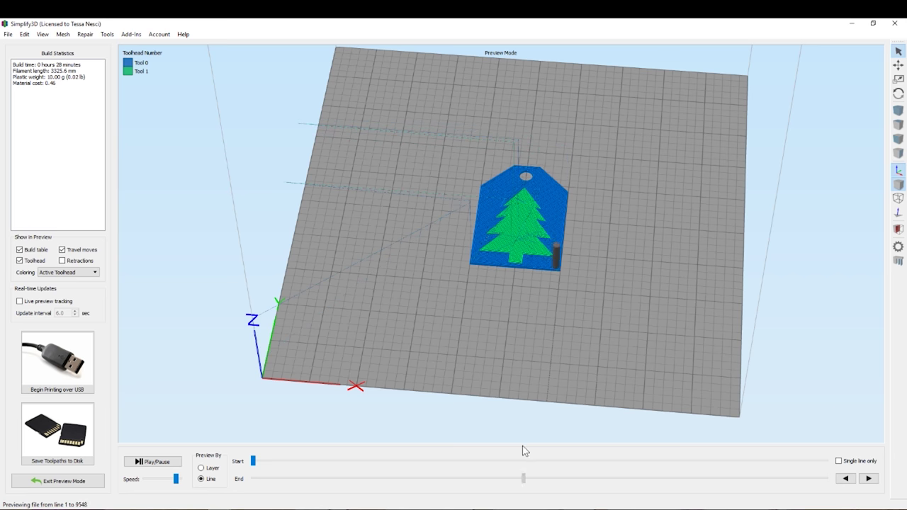